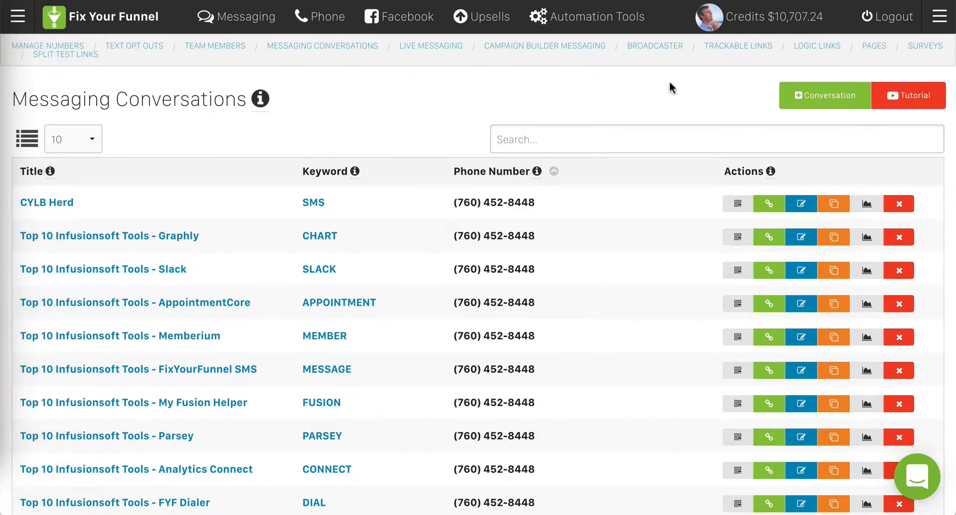
# Create a new messaging conversation named Feedback with the keyword Feedback on the OCUS Book phone number.
pyautogui.click(819, 103)
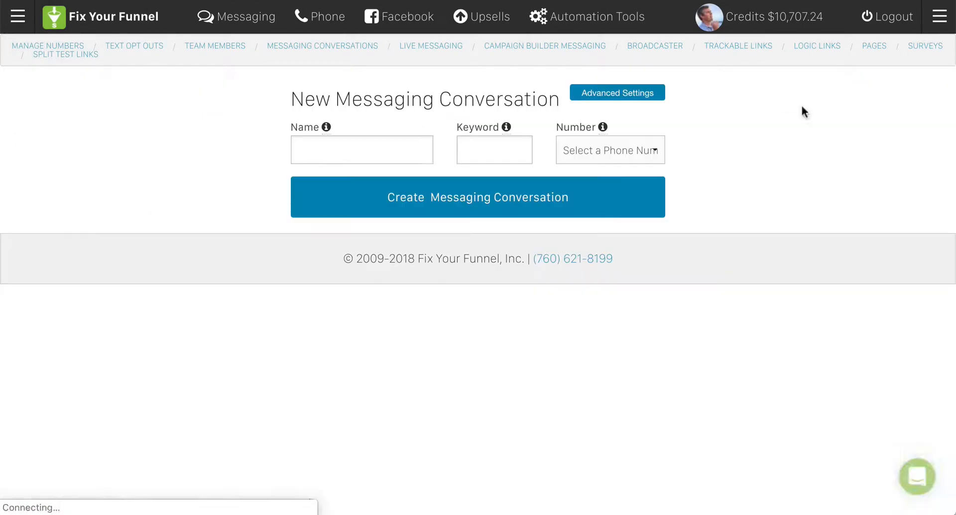
pyautogui.click(398, 150)
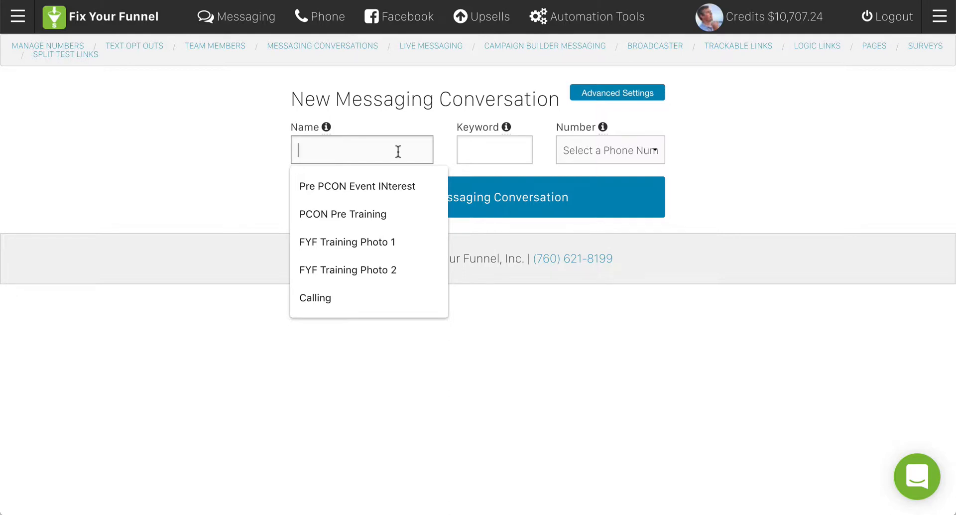
pyautogui.write('Feedback')
pyautogui.press('Tab')
pyautogui.write('F')
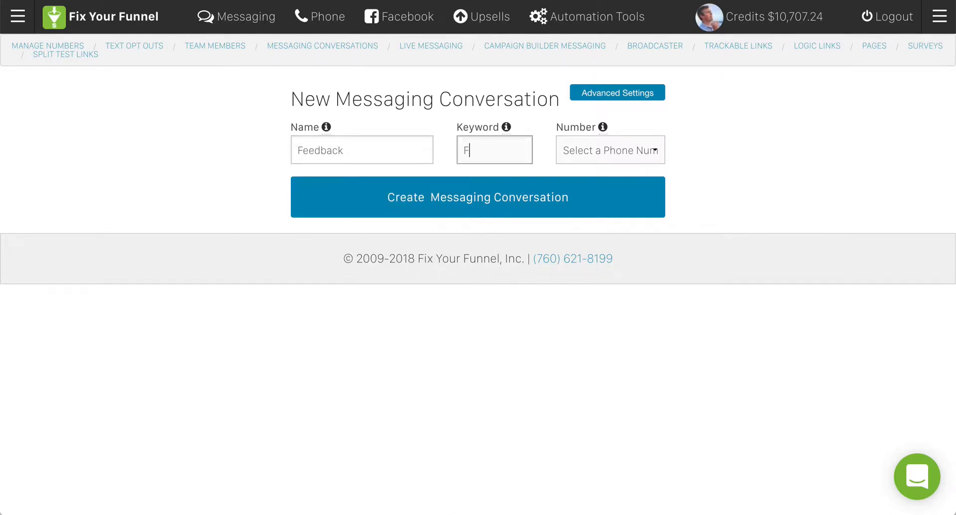
pyautogui.write('eedback')
pyautogui.click(623, 153)
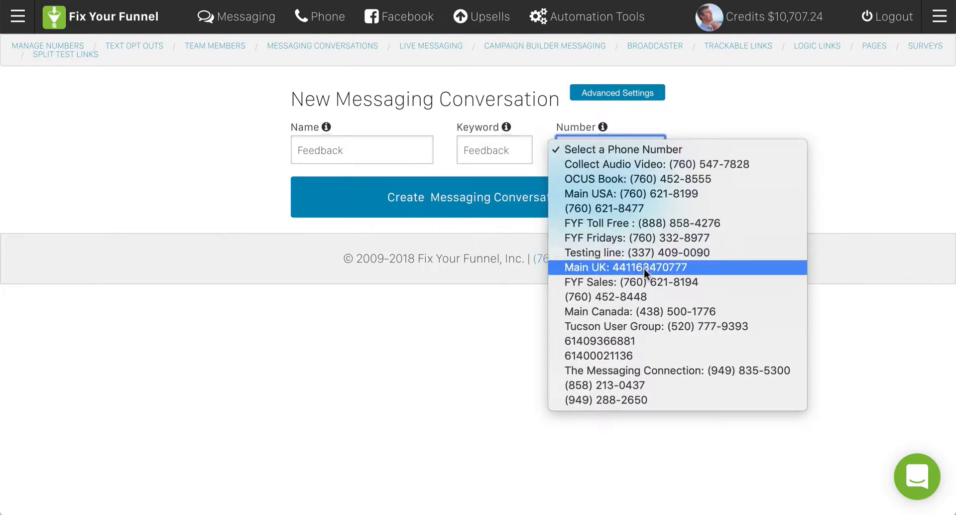
pyautogui.click(645, 180)
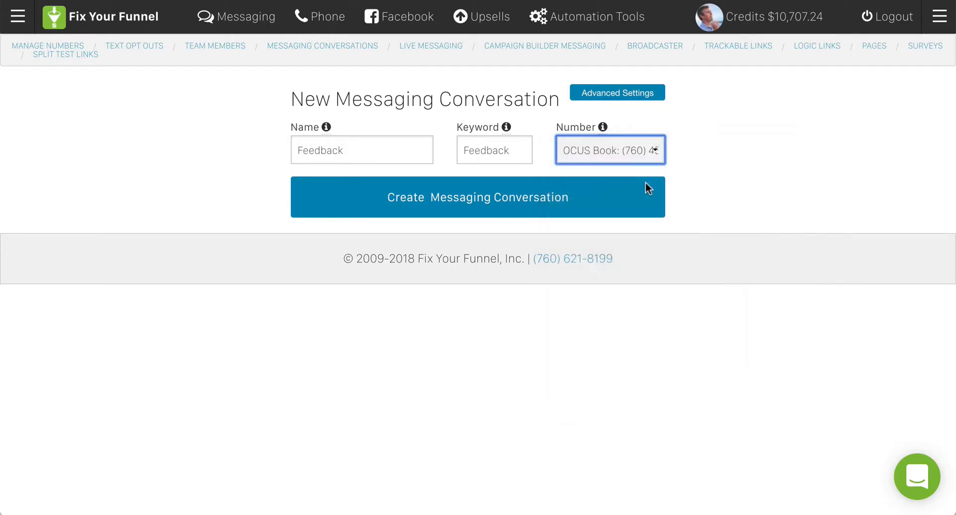
pyautogui.click(475, 209)
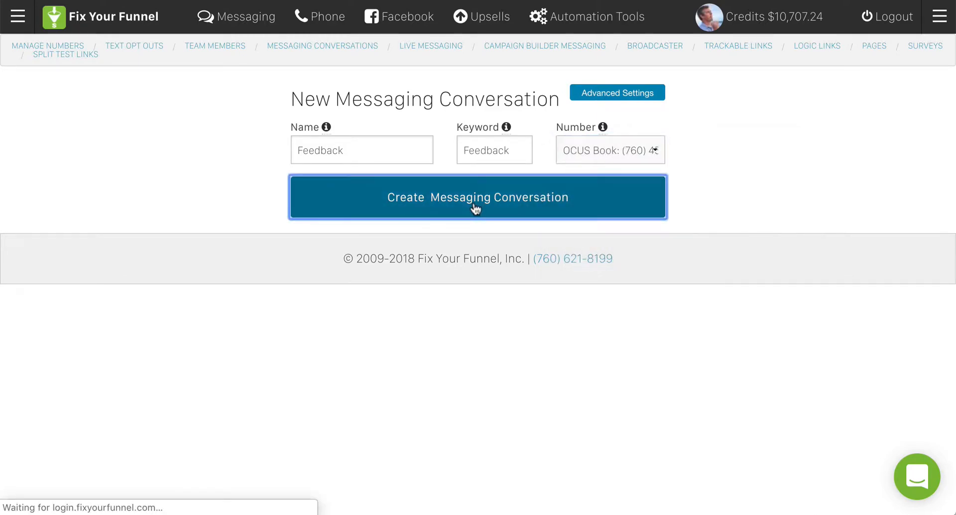
# Start a new step in the automated conversation and consult the sample Grubhub SMS thread image for its wording.
pyautogui.scroll(-3, 710, 276)
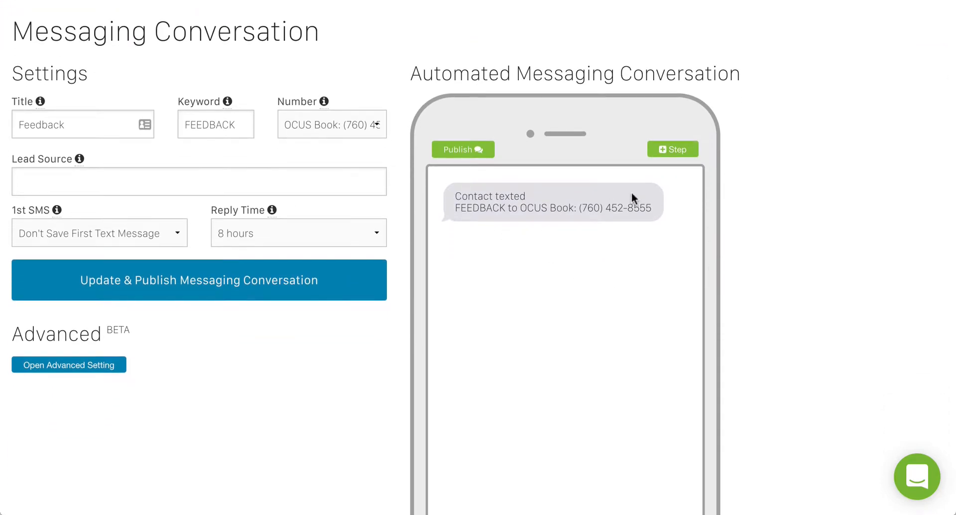
pyautogui.click(675, 150)
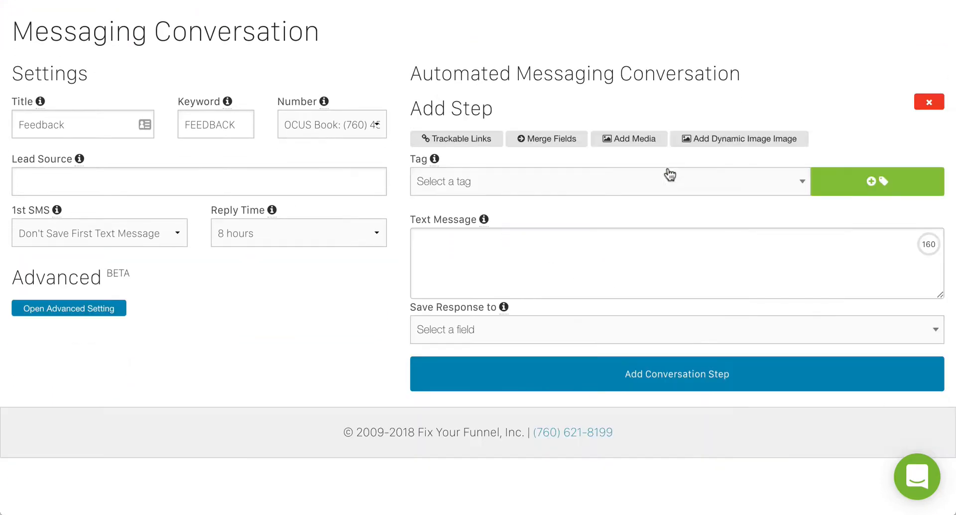
pyautogui.click(565, 254)
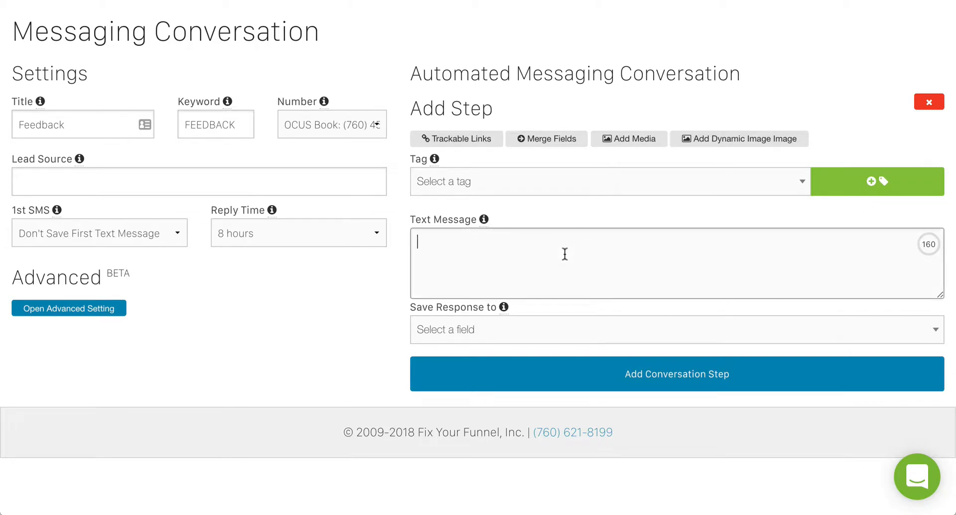
pyautogui.scroll(-1, 564, 254)
pyautogui.press('super+Tab')
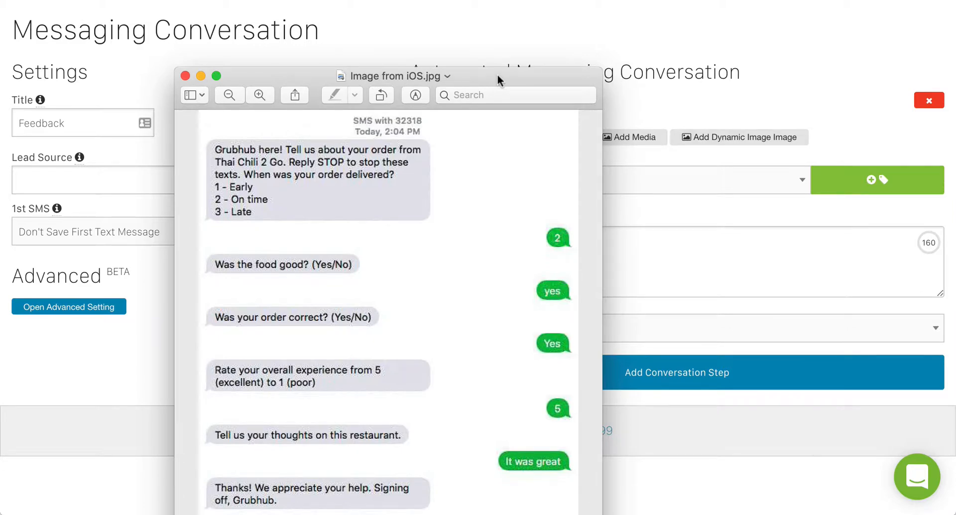
pyautogui.press('super+Tab')
# Add the Grubhub message with STOP opt-out asking when the Thai Chili 2 Go order was delivered (1 - Early, 2 - On time, 3 - Late), saving responses to WebsiteComment.
pyautogui.click(421, 241)
pyautogui.write('Grubhub Hello')
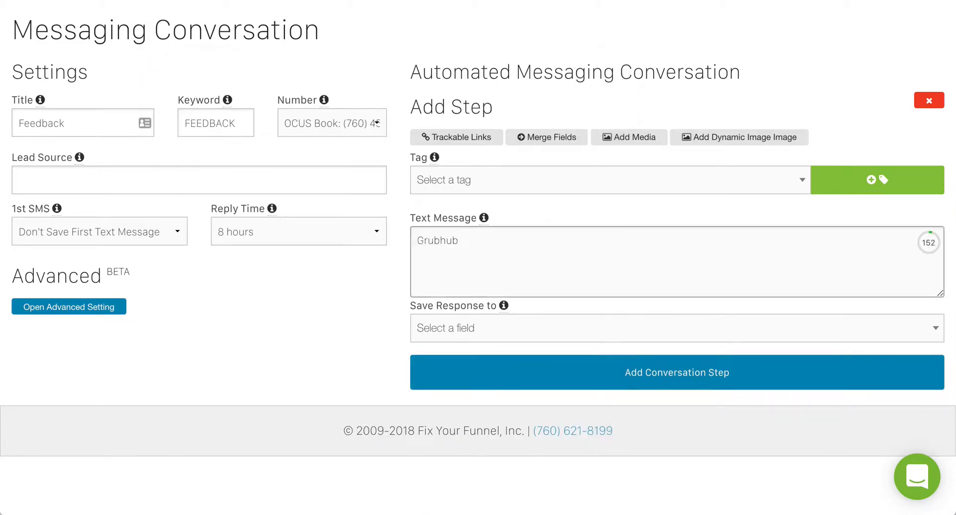
pyautogui.press('BackSpace')
pyautogui.press('BackSpace')
pyautogui.press('BackSpace')
pyautogui.press('BackSpace')
pyautogui.hotkey('ctrl', 'a')
pyautogui.write('Grubhub here! Tell us about your order from Thai Chili 2 Go. Reply STOP to stop these texts. When was your order delivered? 1 - Early 2 - On time 3 - Late')
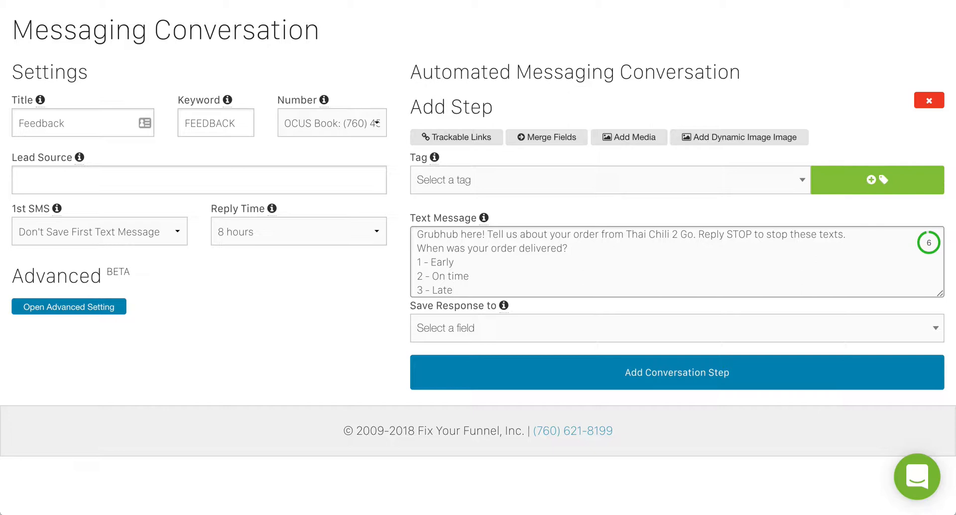
pyautogui.click(487, 334)
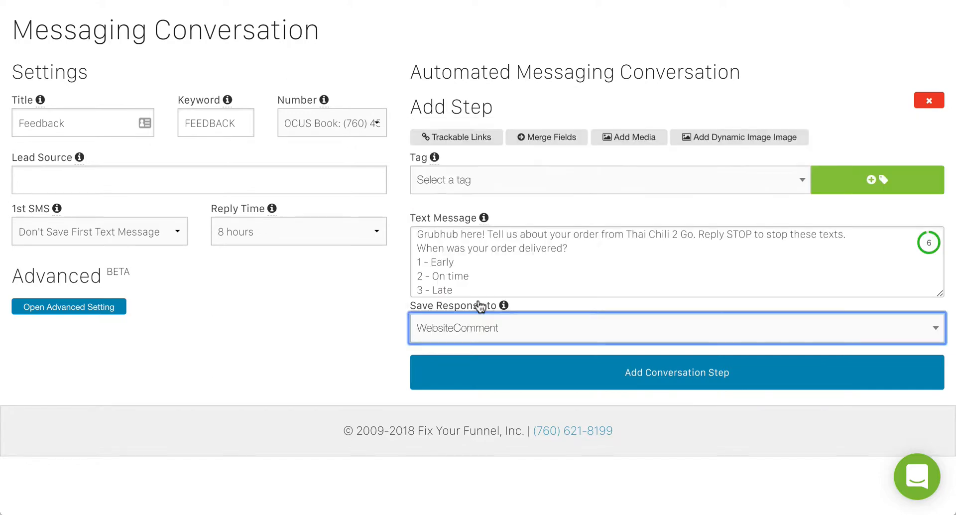
pyautogui.click(551, 373)
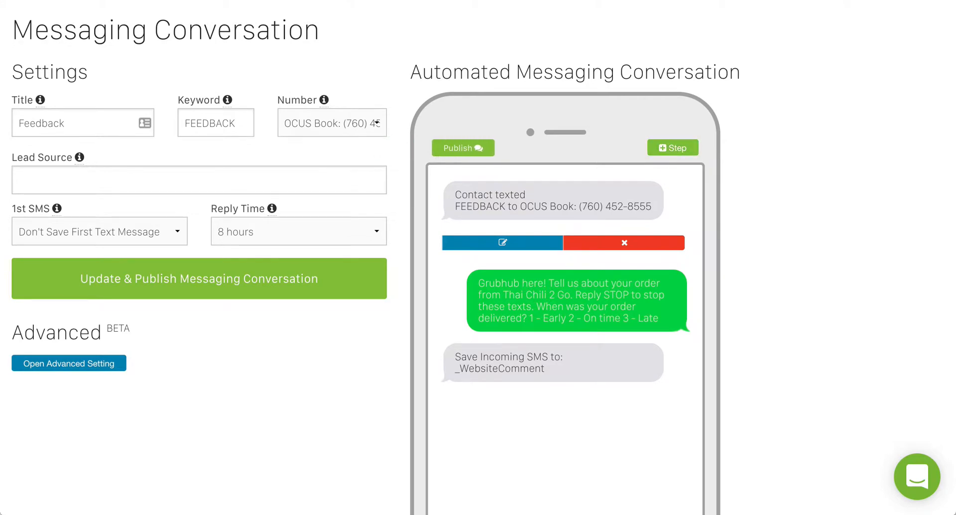
# Add the steps "Was the food good? (Yes/No)", saved to CustomCardMessage, and "Was your order correct? (Yes/No)", saved to CurrentCount1.
pyautogui.moveTo(0, 34); pyautogui.dragTo(410, 46)
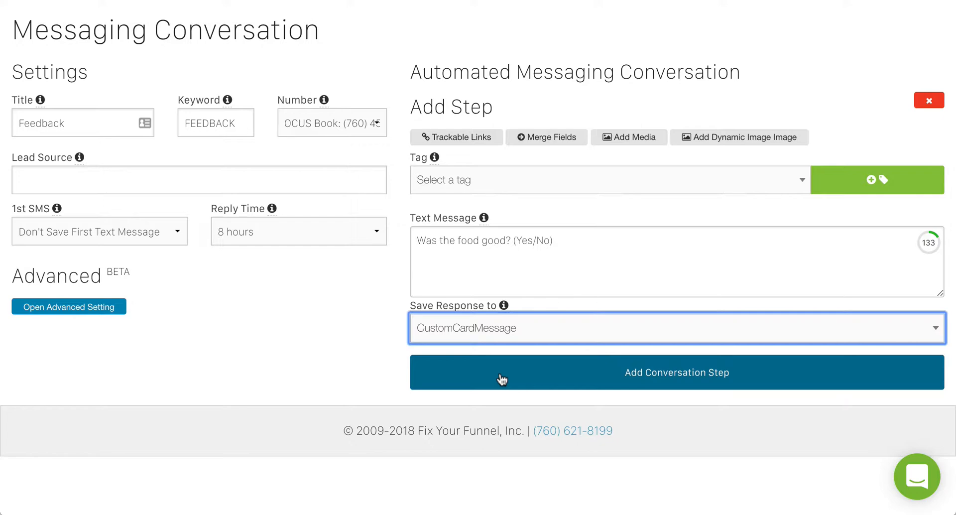
pyautogui.click(502, 379)
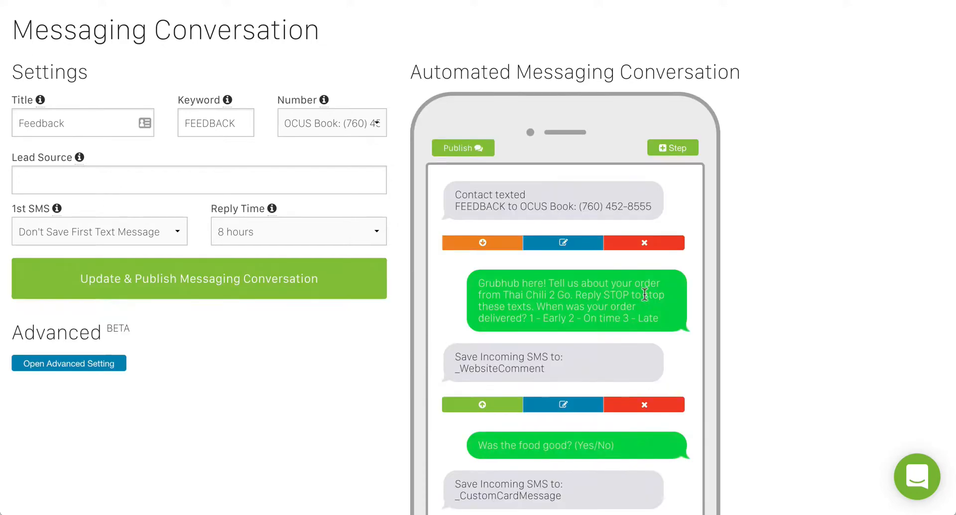
pyautogui.scroll(-1, 668, 187)
pyautogui.click(677, 84)
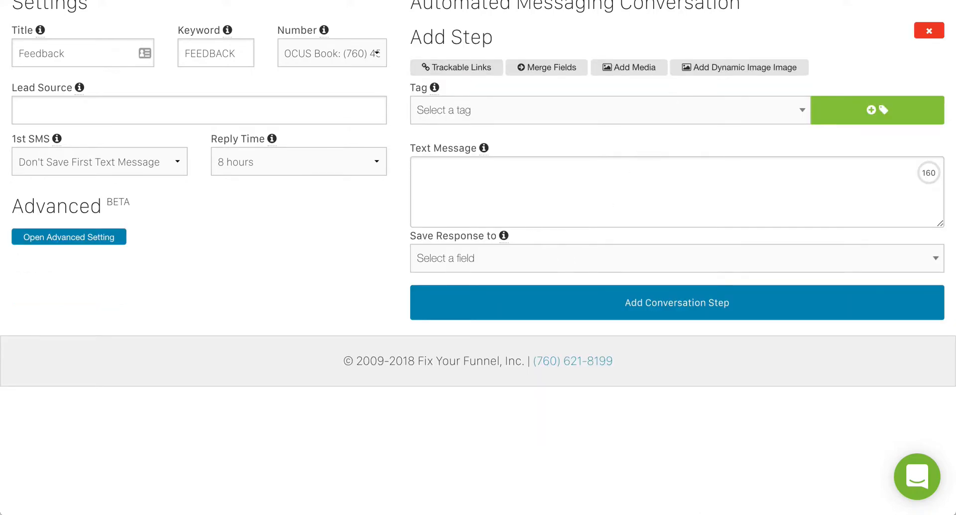
pyautogui.moveTo(0, 41); pyautogui.dragTo(0, 40)
pyautogui.click(545, 306)
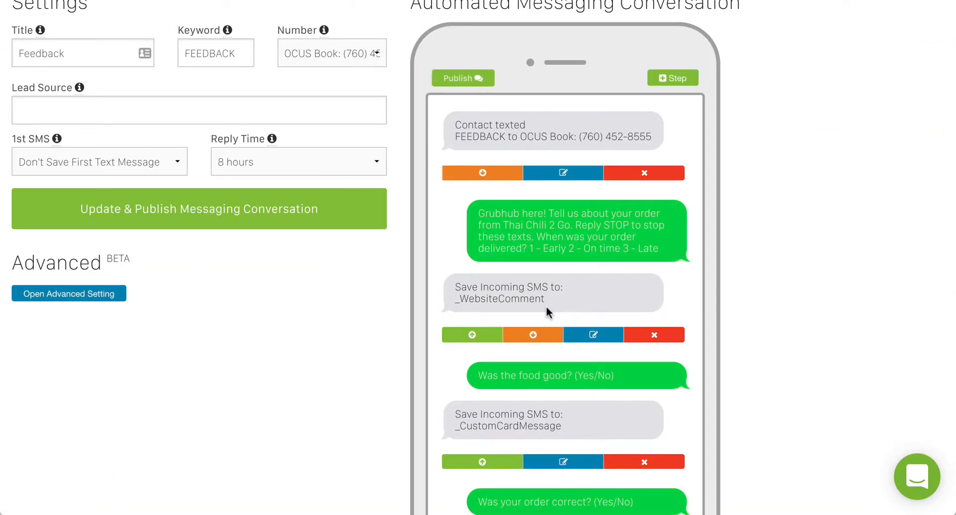
# Add the steps "Rate your overall experience from 5 (excellent) to 1 (poor)", saved to CurrentCount2, and "Tell us your thoughts on this restaurant", saved to WebsiteComment.
pyautogui.scroll(-3, 580, 239)
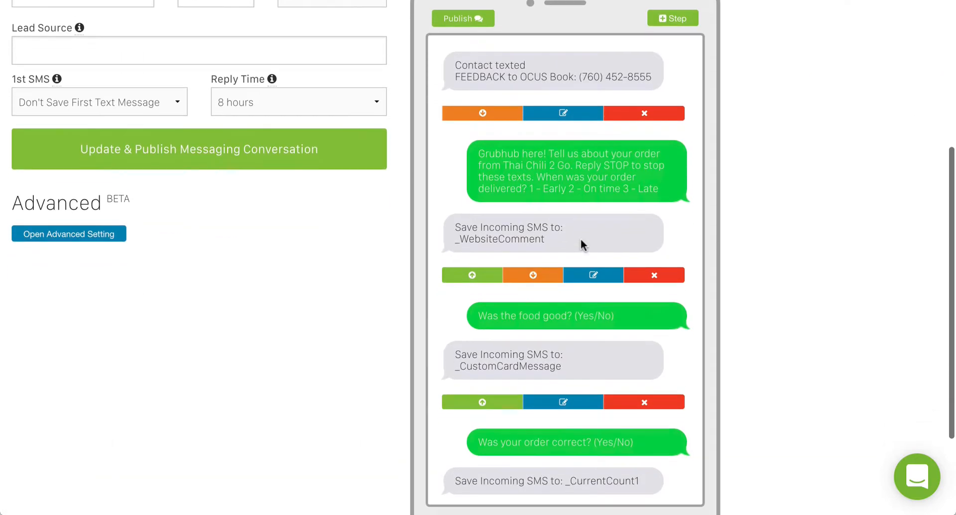
pyautogui.scroll(-1, 580, 246)
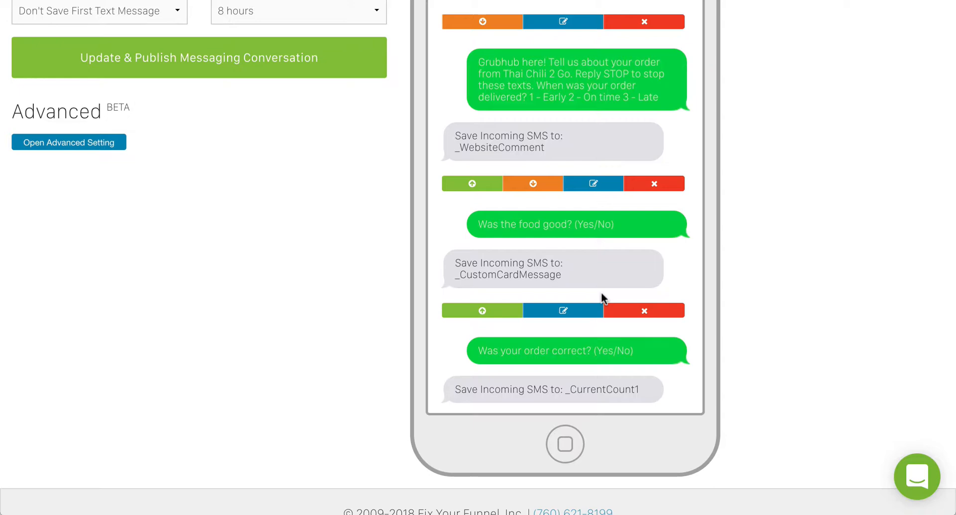
pyautogui.scroll(4, 618, 293)
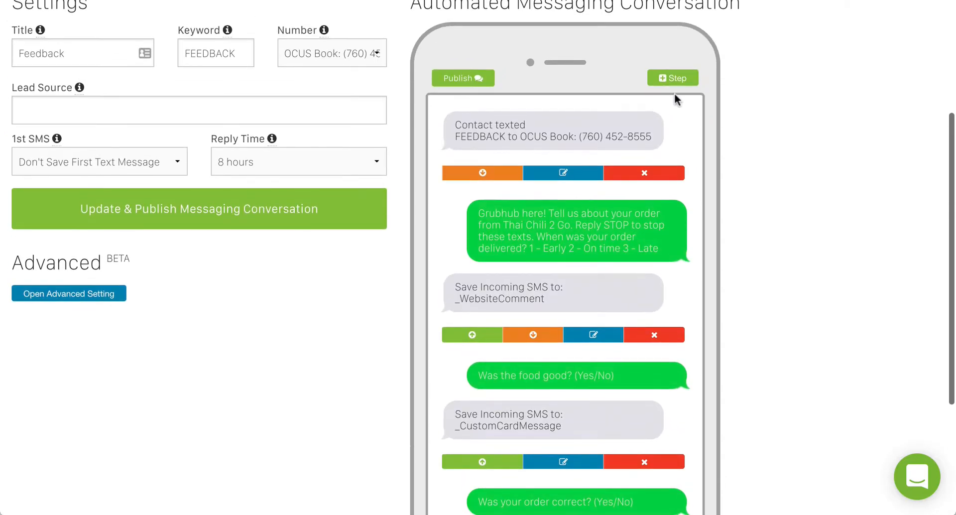
pyautogui.click(673, 78)
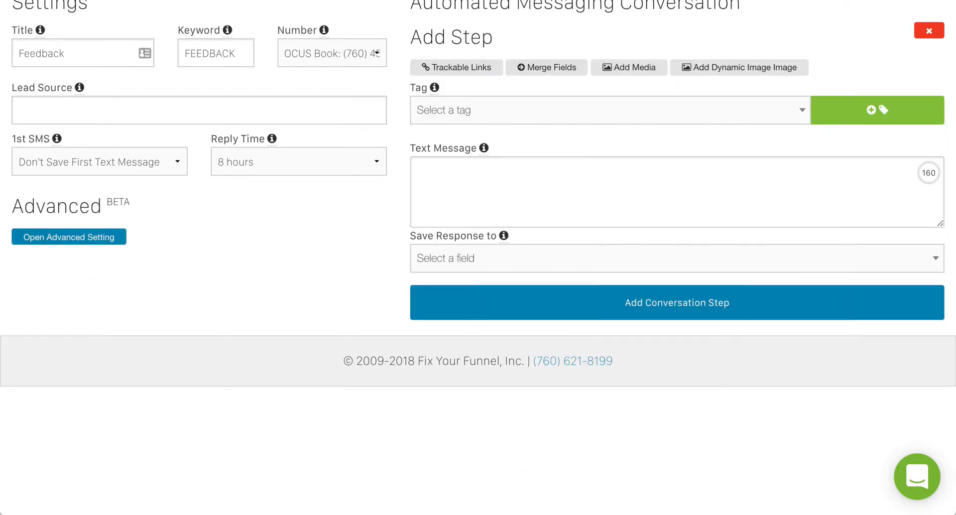
pyautogui.moveTo(0, 30); pyautogui.dragTo(348, 29)
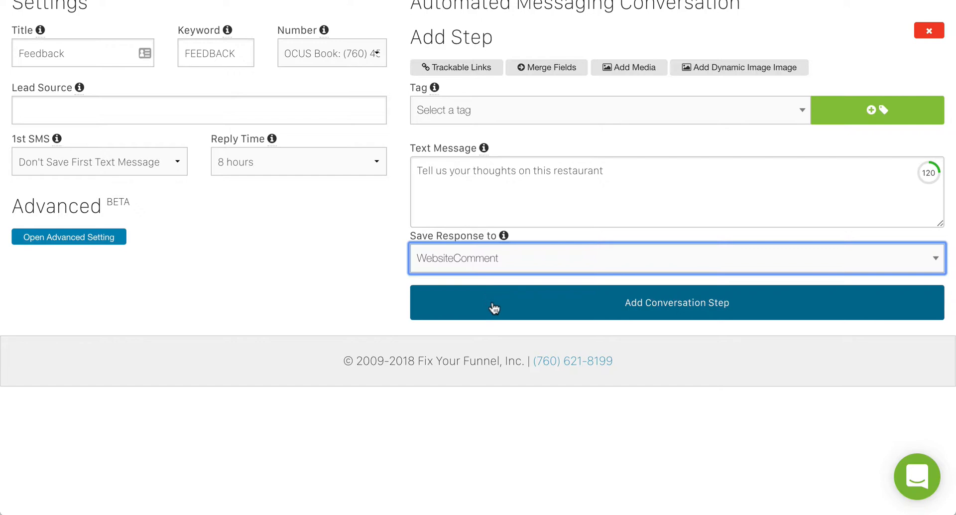
pyautogui.click(493, 308)
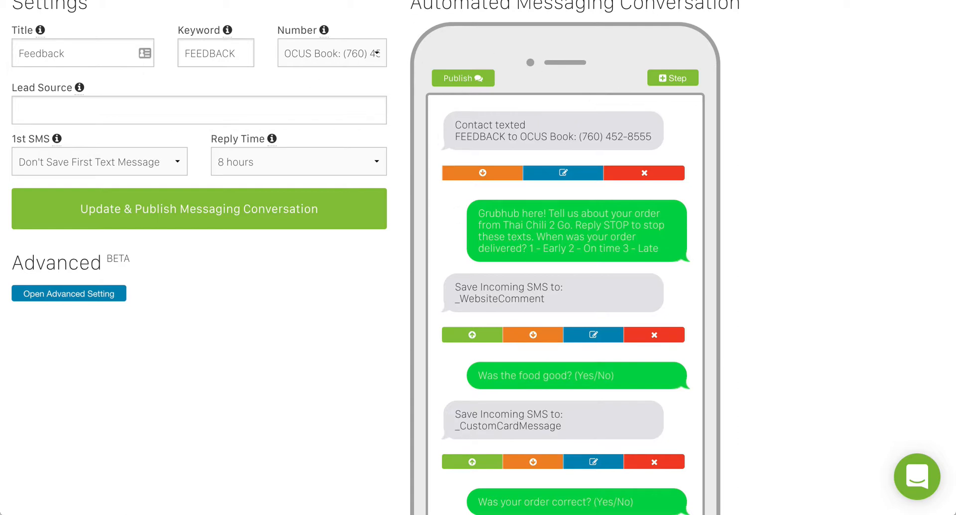
# Add the closing message "Thanks! We appreciate your help. Let us know if you have any other feedback!" without a response field.
pyautogui.moveTo(0, 15); pyautogui.dragTo(292, 0)
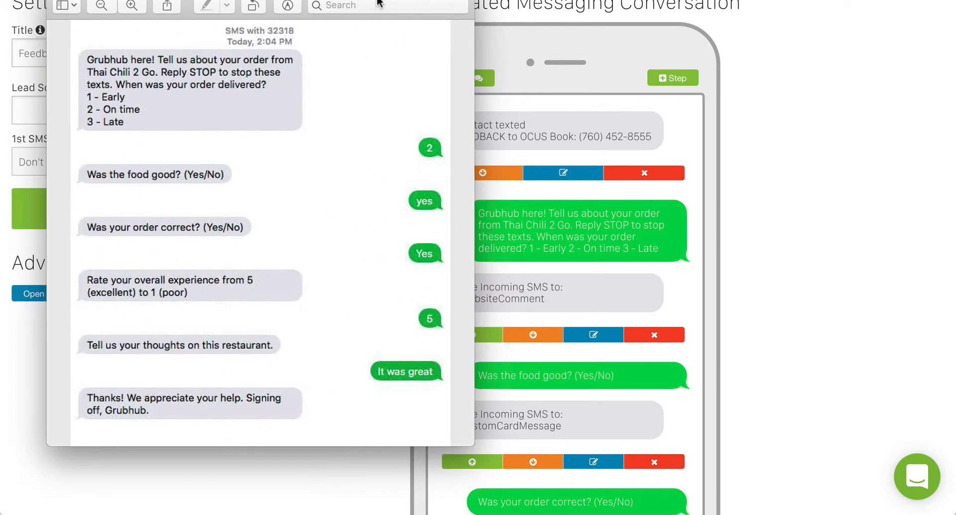
pyautogui.moveTo(381, 1); pyautogui.dragTo(250, 1)
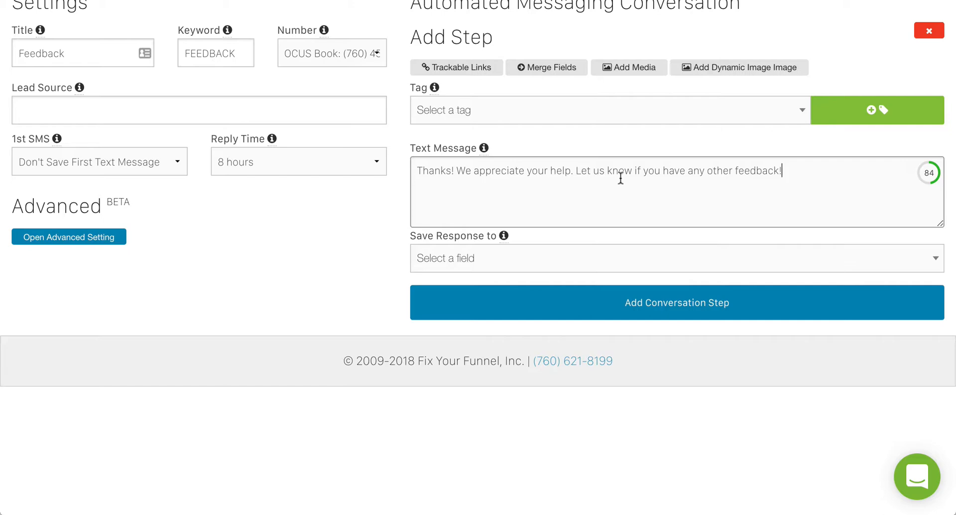
pyautogui.moveTo(0, 37); pyautogui.dragTo(479, 39)
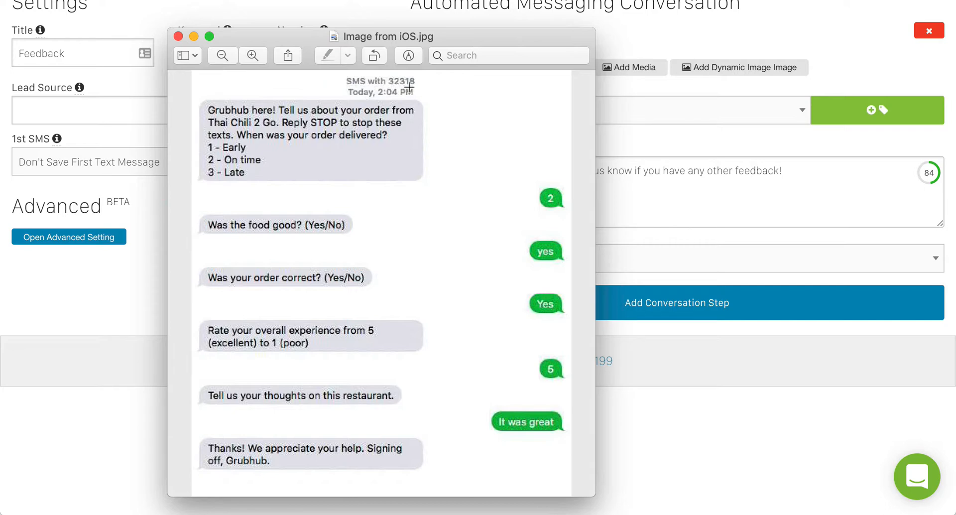
pyautogui.moveTo(457, 40); pyautogui.dragTo(0, 40)
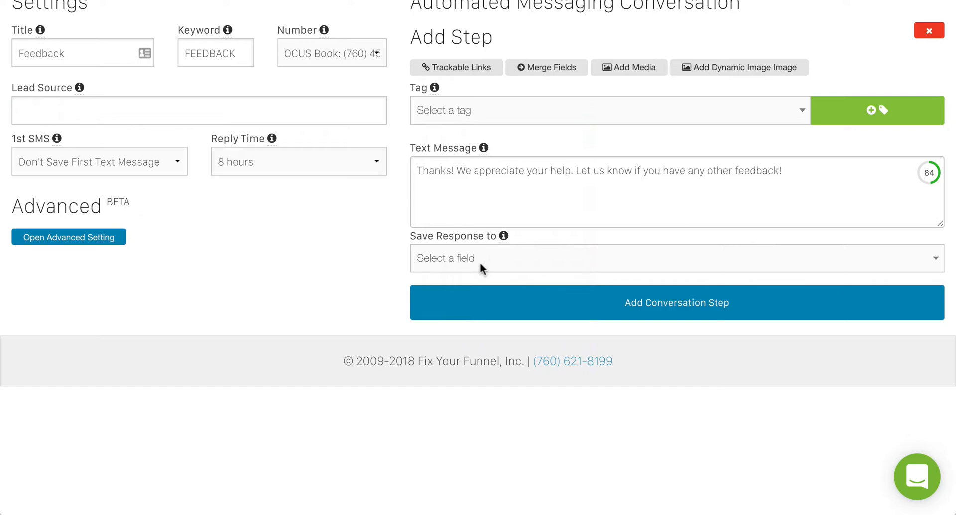
pyautogui.click(511, 307)
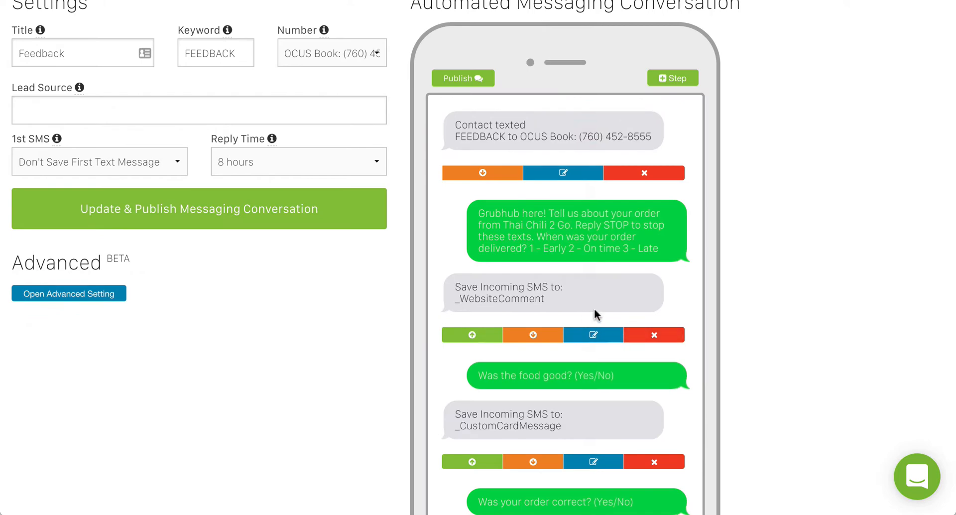
# Review the full Feedback conversation in the phone preview, checking each question's wording, order and response field.
pyautogui.scroll(-5, 591, 237)
pyautogui.scroll(-3, 592, 238)
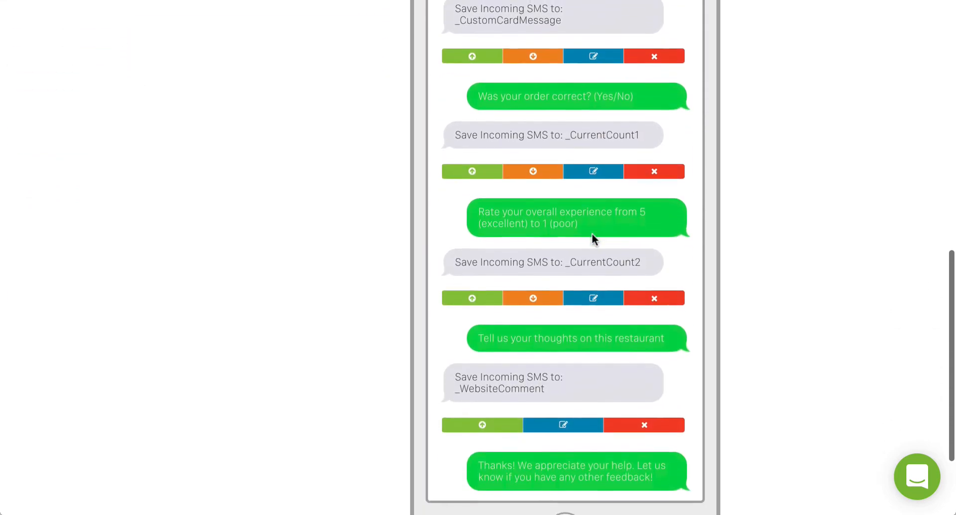
pyautogui.scroll(-2, 612, 331)
pyautogui.scroll(9, 610, 329)
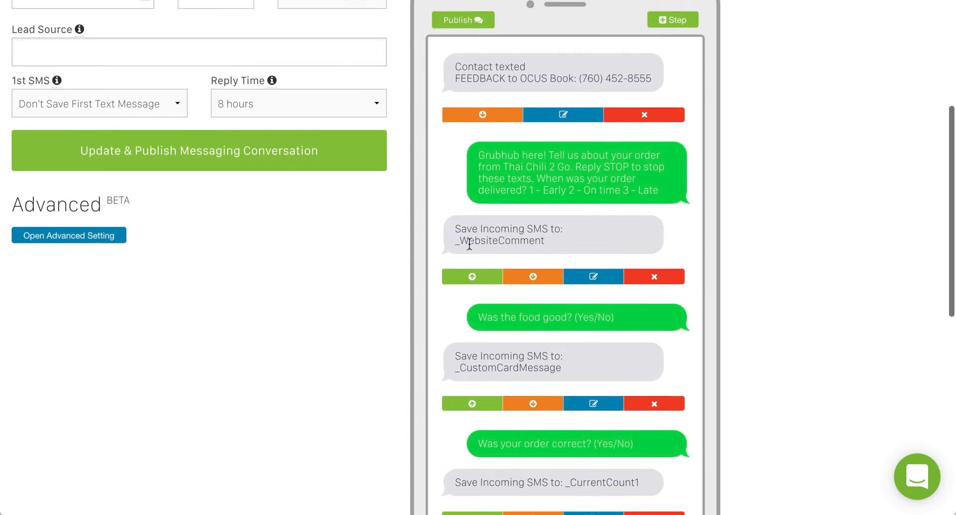
pyautogui.scroll(-7, 560, 243)
pyautogui.scroll(-2, 543, 328)
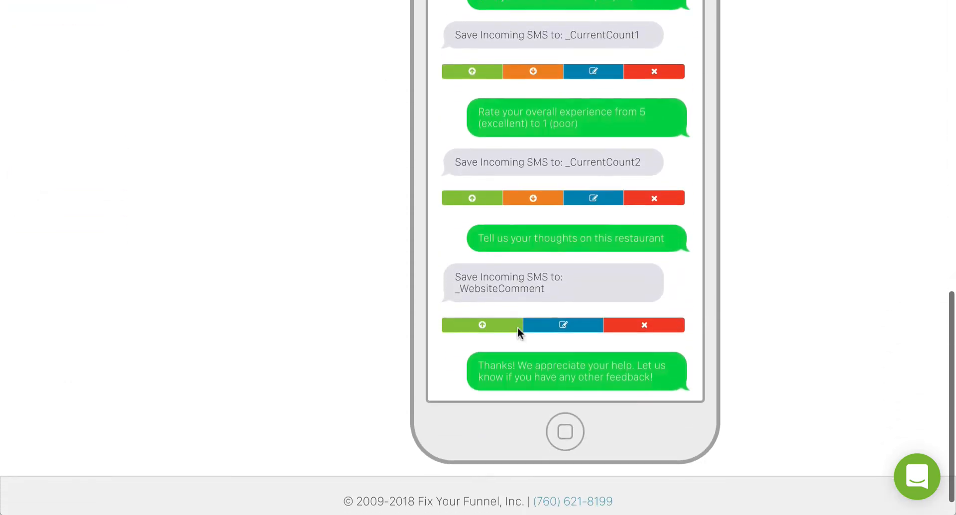
pyautogui.scroll(15, 542, 279)
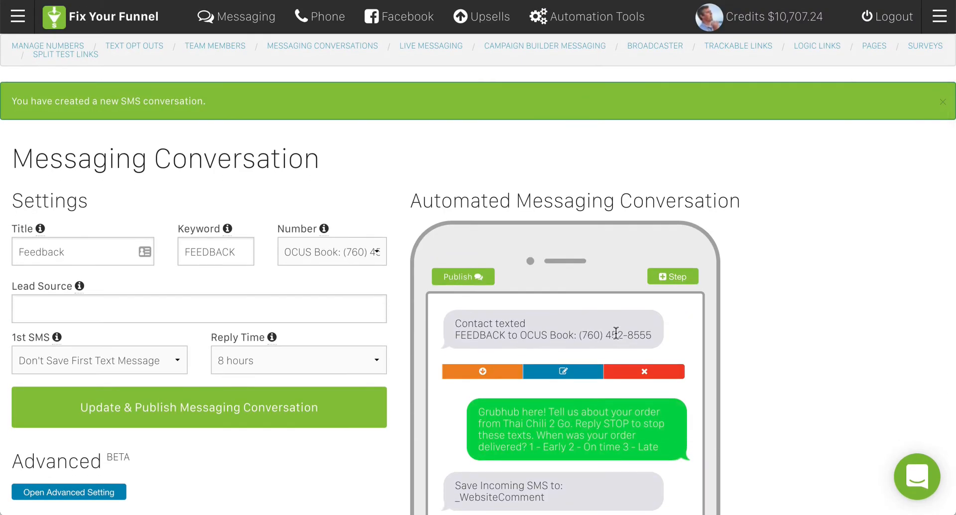
pyautogui.scroll(-7, 620, 334)
pyautogui.scroll(-1, 610, 333)
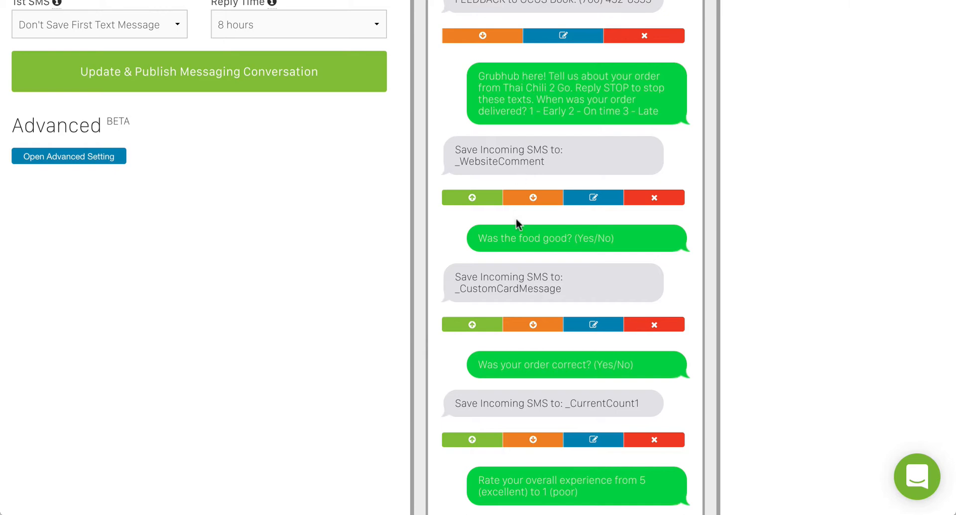
pyautogui.scroll(3, 554, 326)
pyautogui.scroll(2, 555, 326)
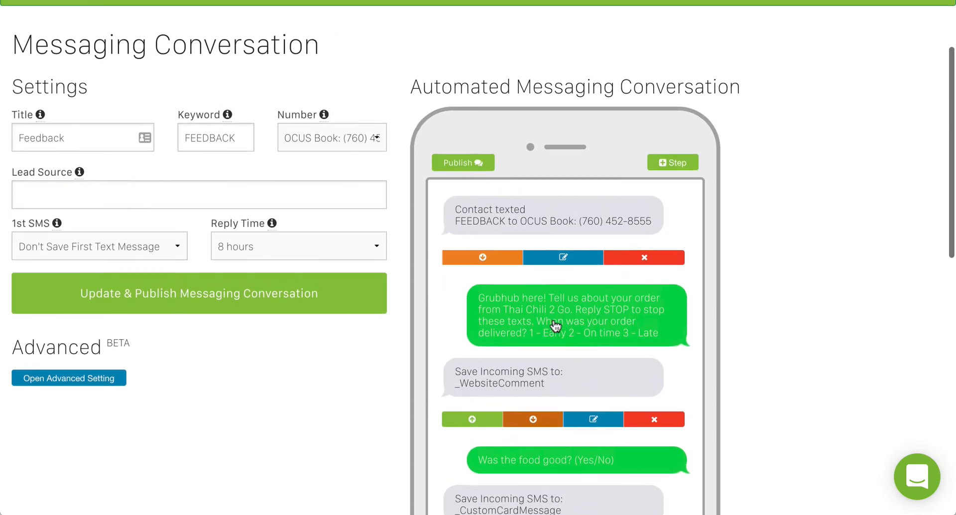
# Update and publish the Feedback messaging conversation, and copy the POST URL from its advanced settings.
pyautogui.click(164, 316)
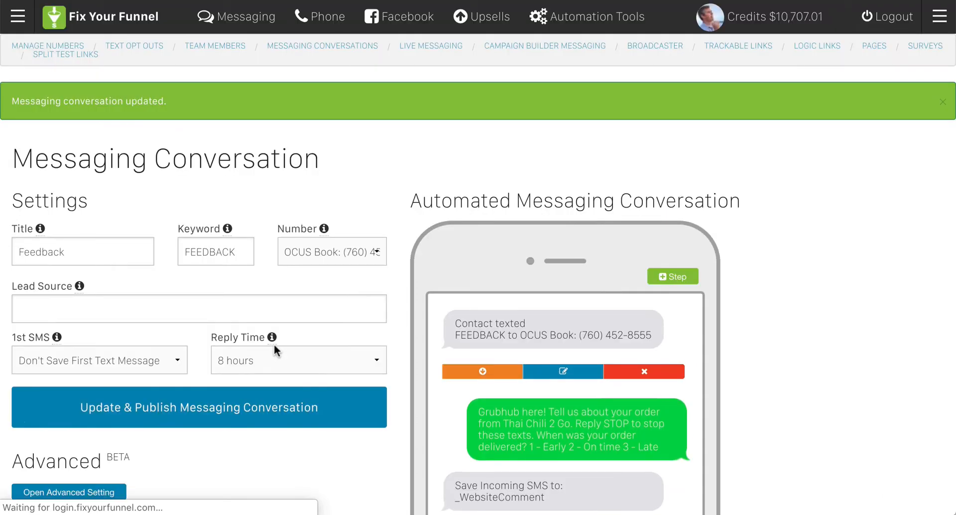
pyautogui.scroll(-3, 276, 346)
pyautogui.scroll(-1, 280, 345)
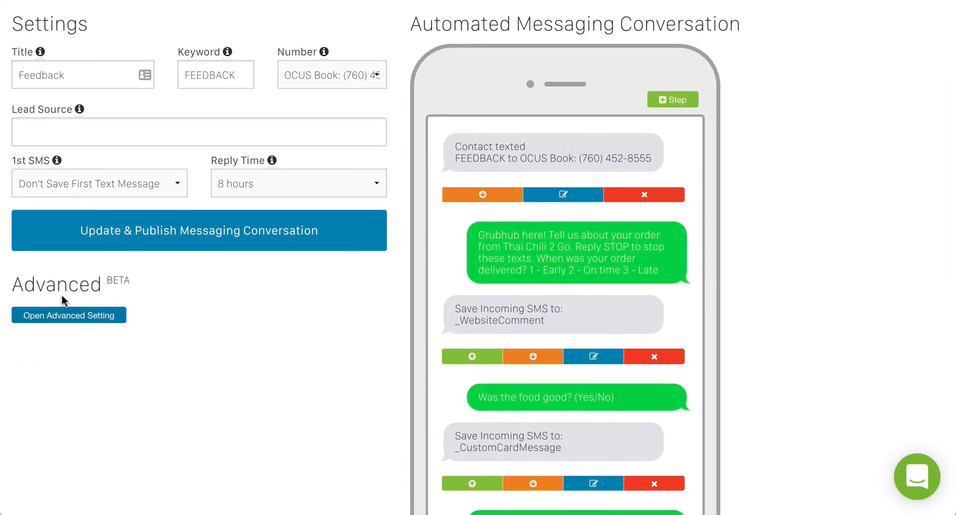
pyautogui.click(92, 322)
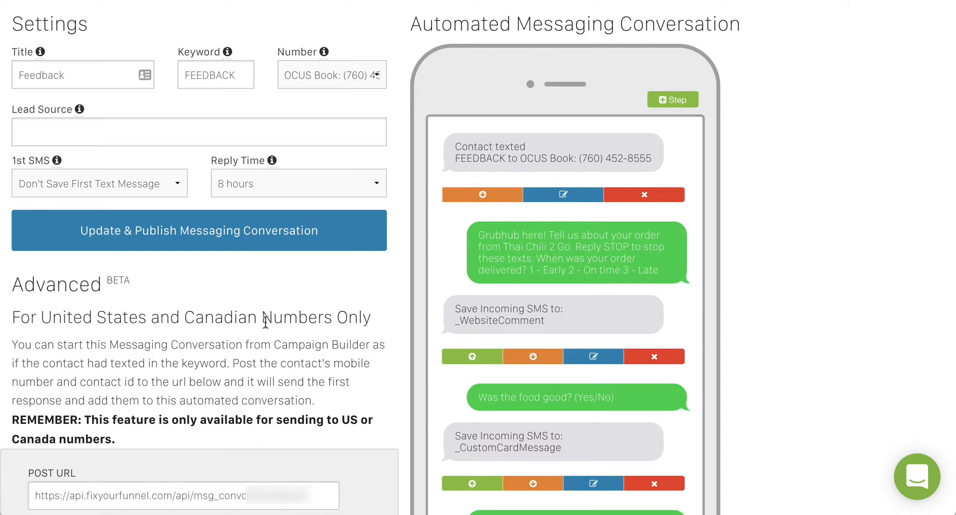
pyautogui.scroll(-5, 264, 323)
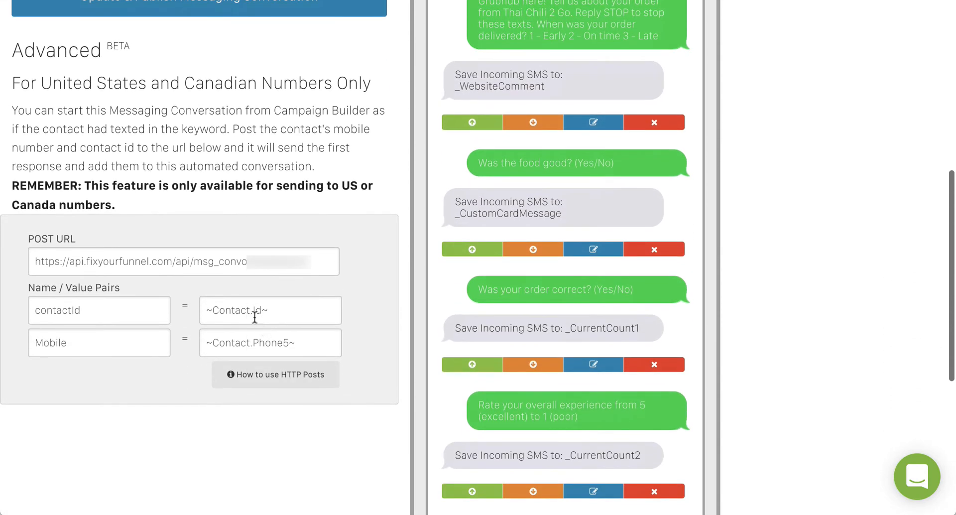
pyautogui.tripleClick(316, 262)
pyautogui.hotkey('ctrl', 'c')
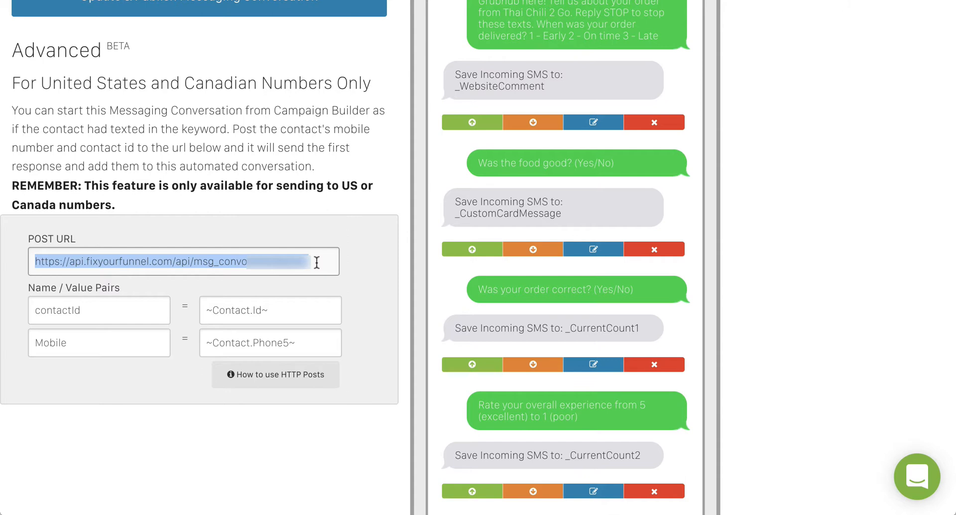
pyautogui.scroll(1, 484, 149)
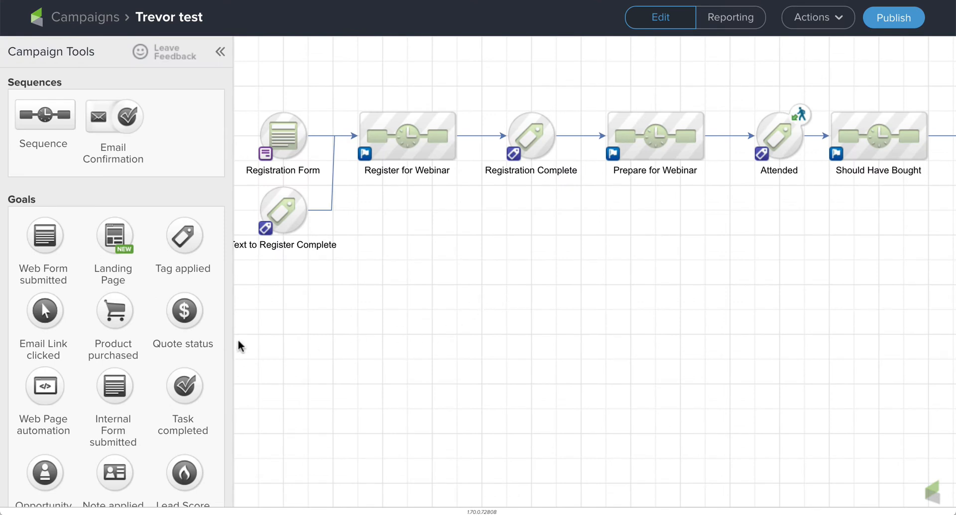
# In the campaign builder, add a new sequence below the webinar flow and place a Send HTTP Post beside its Start.
pyautogui.moveTo(40, 116); pyautogui.dragTo(472, 333)
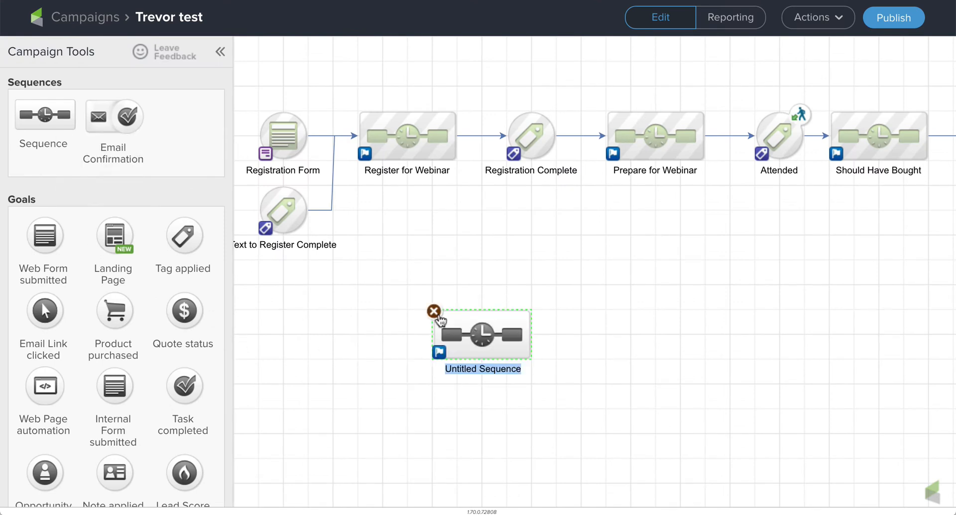
pyautogui.doubleClick(471, 333)
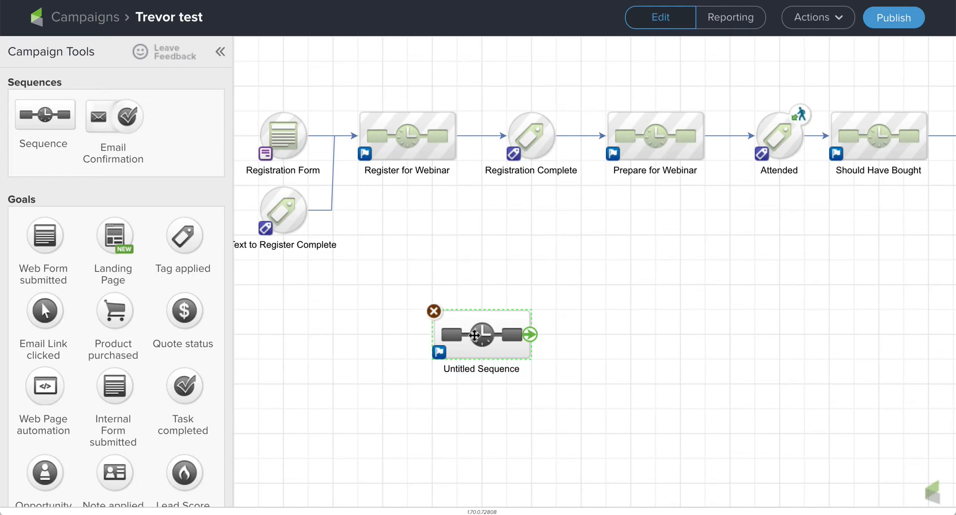
pyautogui.scroll(-5, 75, 313)
pyautogui.scroll(-3, 75, 325)
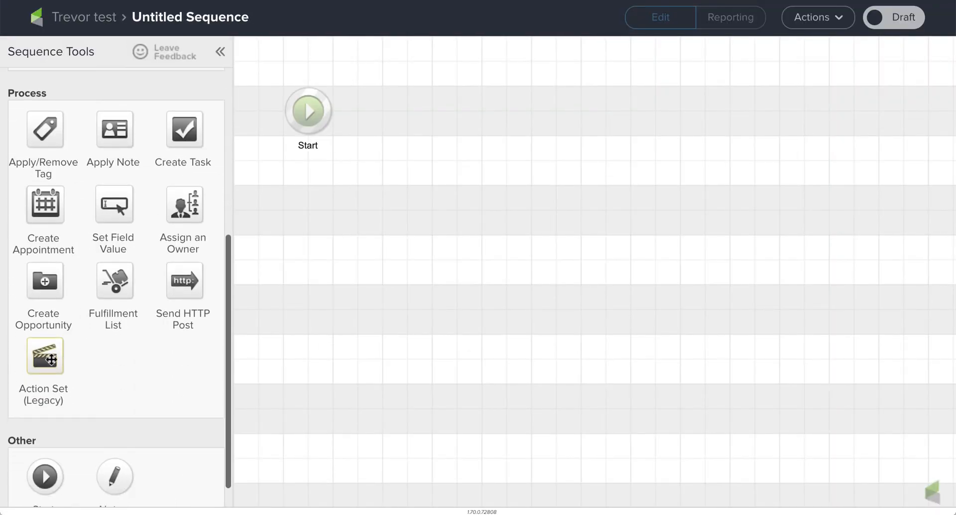
pyautogui.moveTo(184, 253); pyautogui.dragTo(398, 111)
# Open the Send HTTP Post and paste the copied conversation URL as its POST URL.
pyautogui.doubleClick(406, 116)
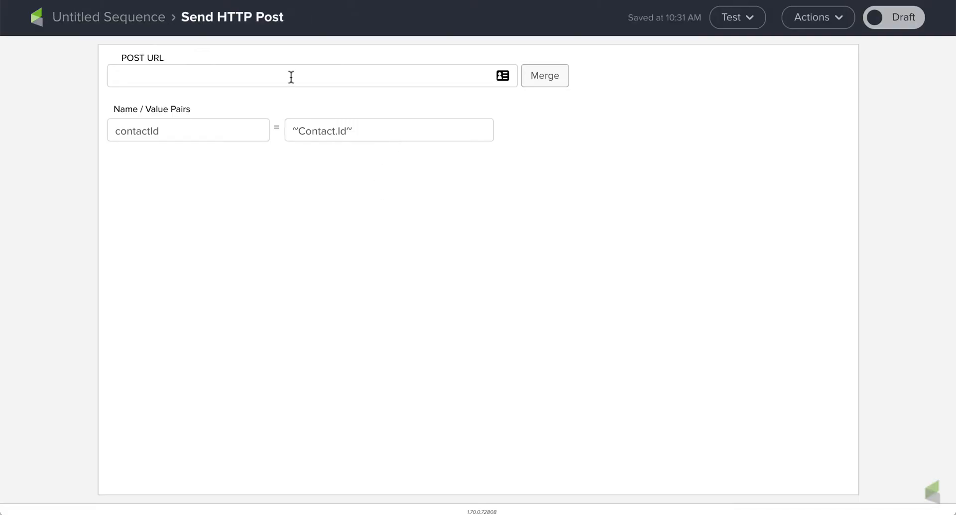
pyautogui.click(290, 77)
pyautogui.hotkey('ctrl', 'v')
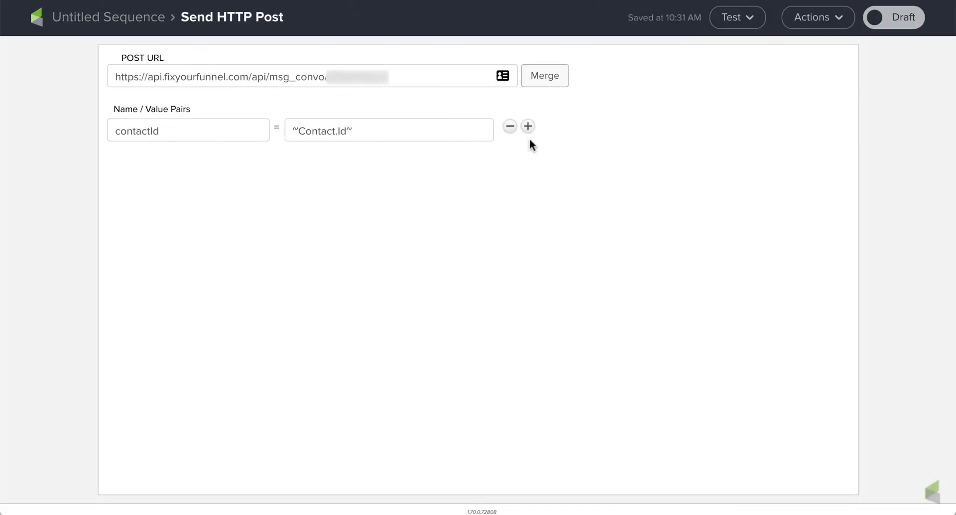
# Add a second name/value pair to the HTTP post and copy the name Mobile into it from the conversation's advanced settings.
pyautogui.click(528, 127)
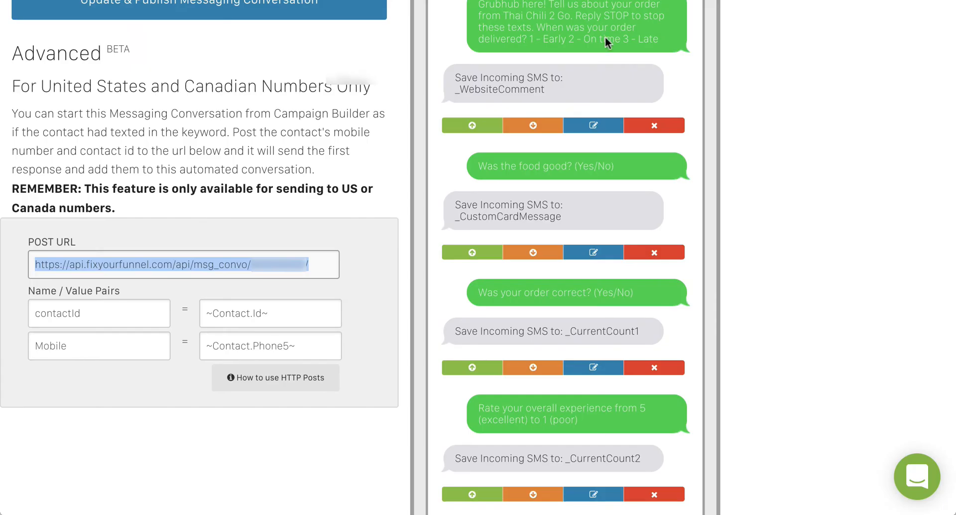
pyautogui.doubleClick(110, 315)
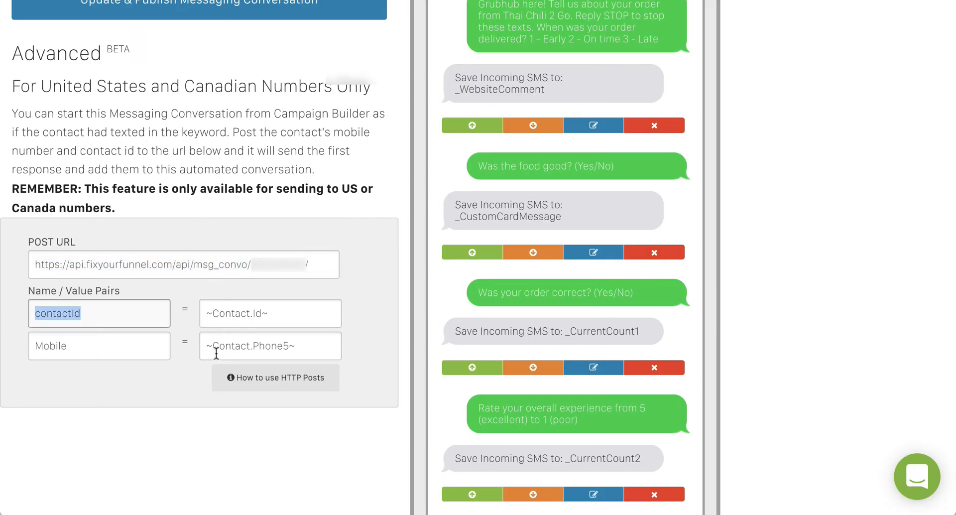
pyautogui.doubleClick(74, 347)
pyautogui.hotkey('ctrl', 'c')
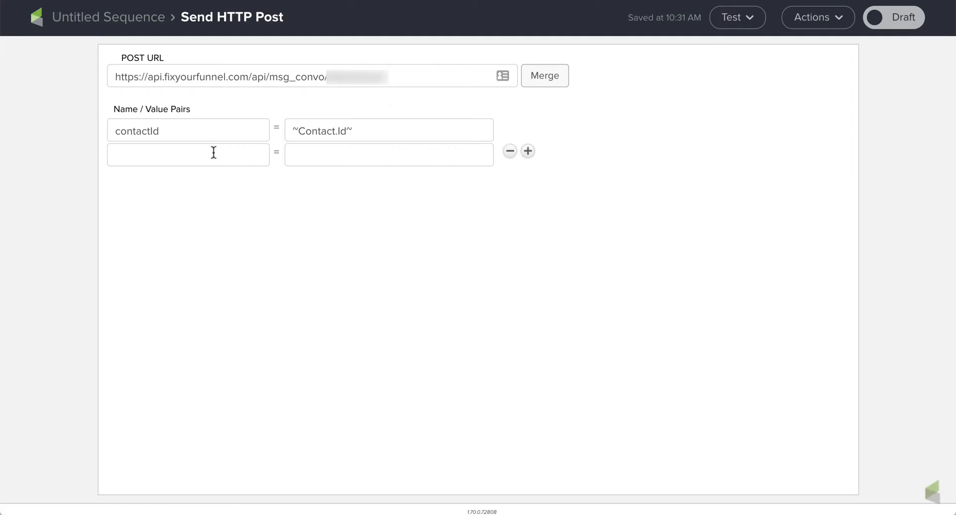
pyautogui.click(215, 153)
pyautogui.hotkey('ctrl', 'v')
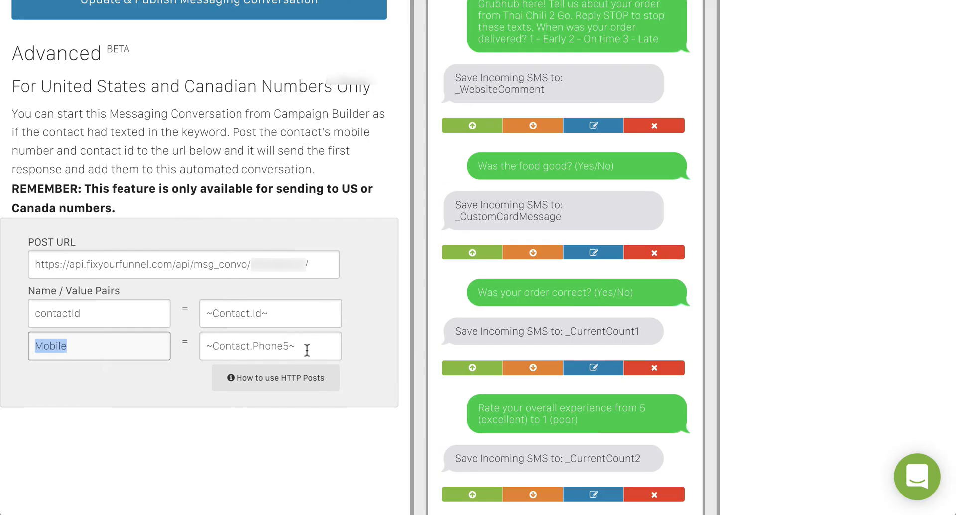
# Set the Mobile pair's value to ~Contact.Phone5~ and switch the HTTP post out of Draft.
pyautogui.moveTo(307, 348); pyautogui.dragTo(198, 341)
pyautogui.hotkey('ctrl', 'c')
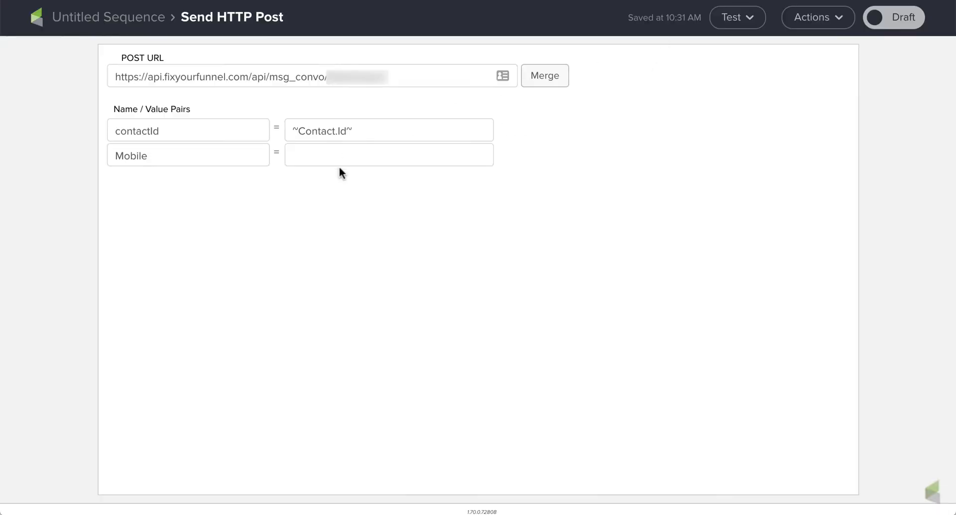
pyautogui.click(360, 150)
pyautogui.hotkey('ctrl', 'v')
pyautogui.click(906, 19)
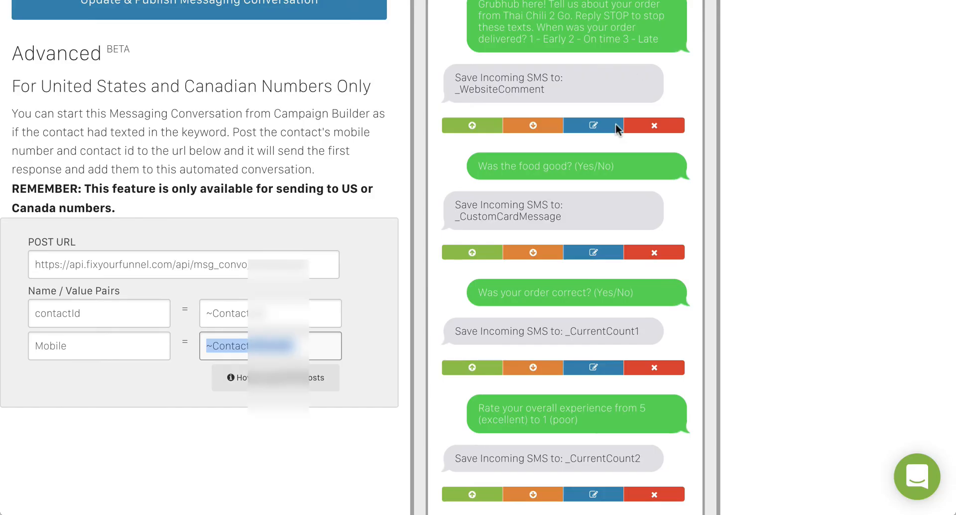
# Review the finished Feedback conversation and bring up the original Grubhub survey image, Image from iOS.jpg, for comparison.
pyautogui.scroll(5, 615, 124)
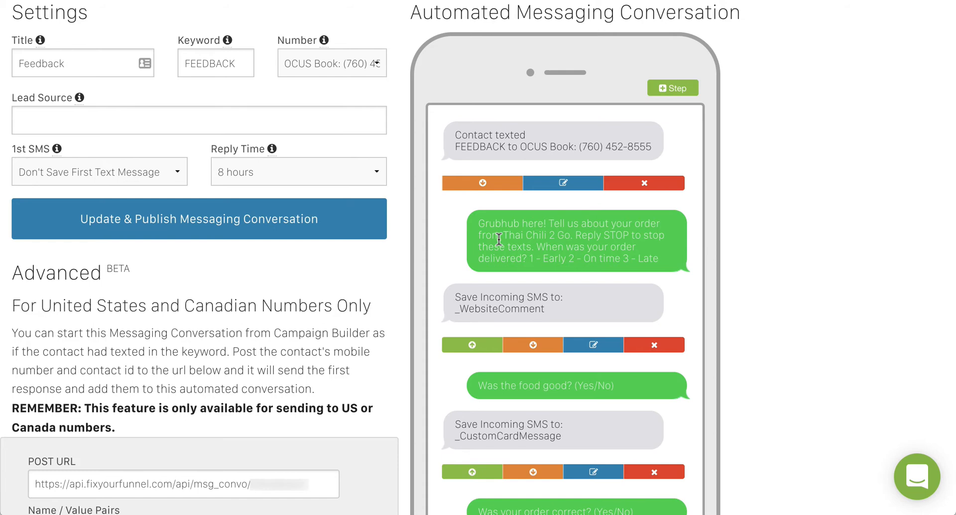
pyautogui.scroll(-7, 550, 303)
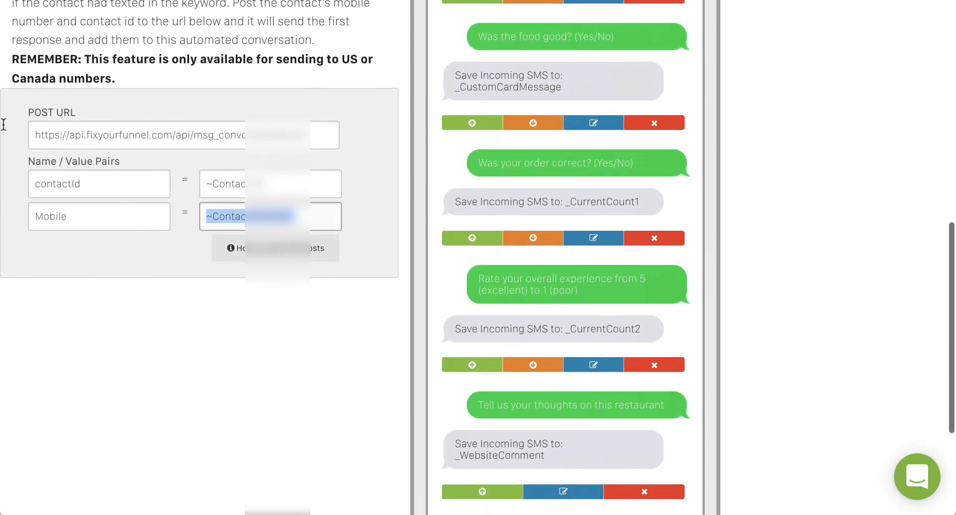
pyautogui.moveTo(0, 40); pyautogui.dragTo(514, 33)
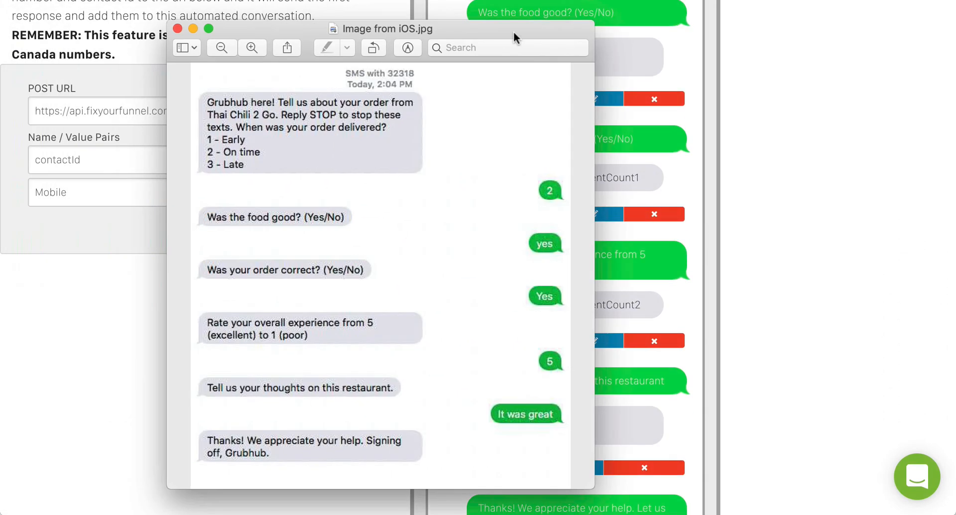